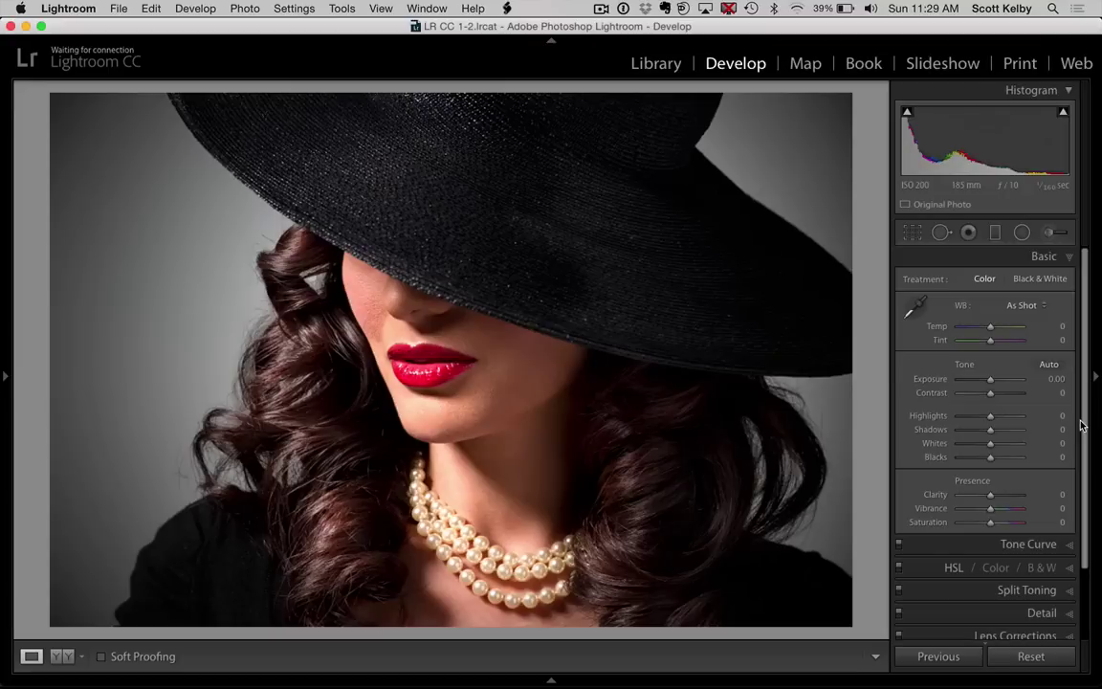
Step: Convert the photo to black and white and lower its overall Exposure to -1.40
click(1040, 280)
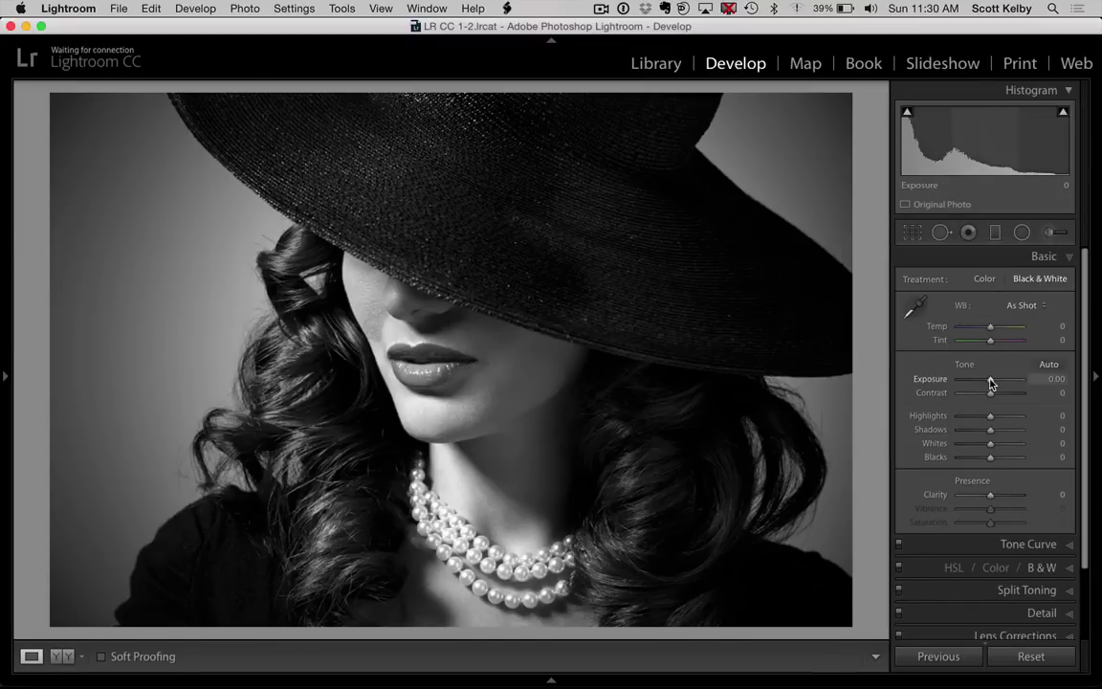
drag(990, 380, 980, 381)
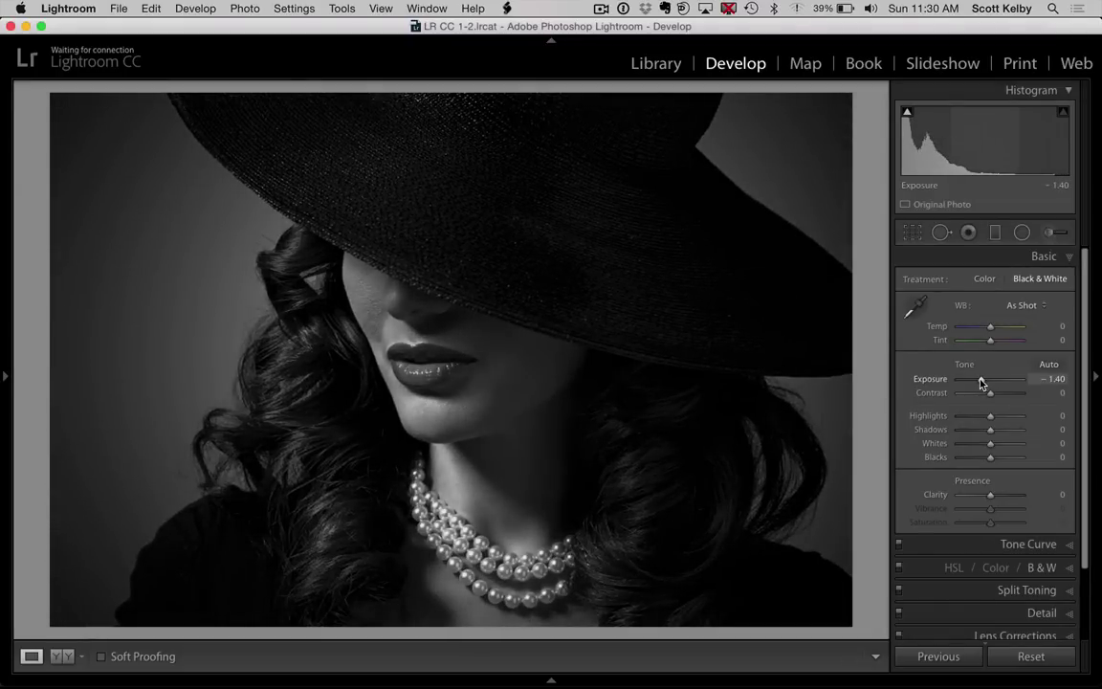
Step: Set up a new Adjustment Brush with Exposure 1.81 and a brush size of 9
click(1053, 235)
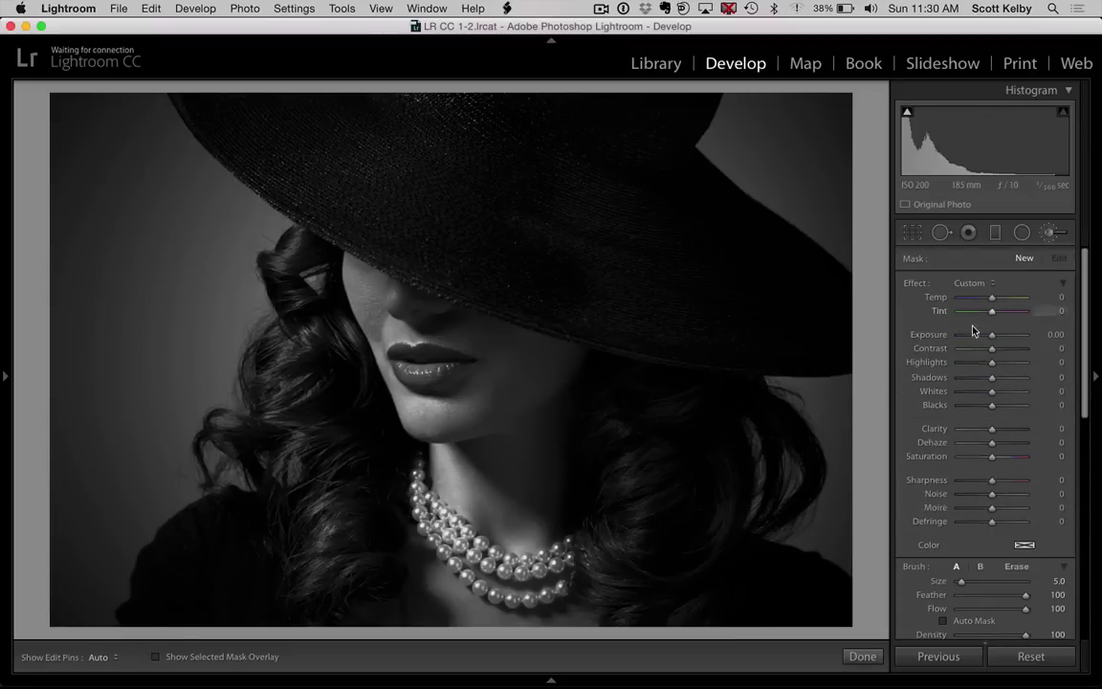
drag(991, 337, 1006, 336)
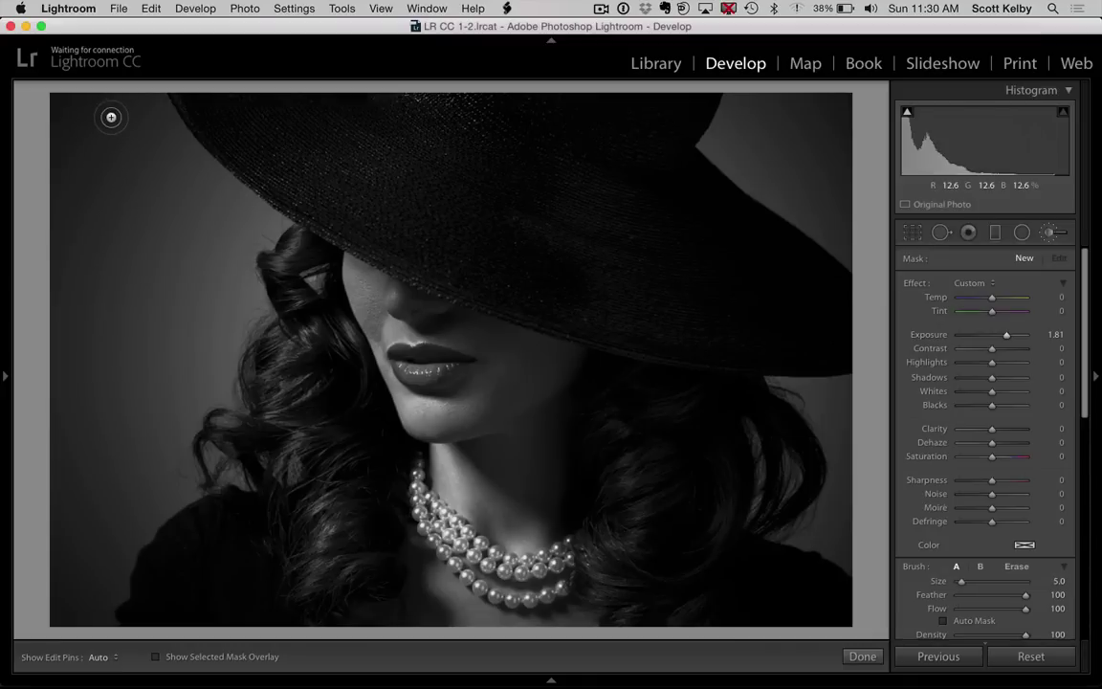
key(bracketright)
key(bracketright)
key(bracketright)
key(bracketright)
key(bracketright)
key(bracketright)
key(bracketright)
key(bracketright)
key(bracketright)
key(bracketleft)
key(bracketleft)
key(bracketleft)
key(bracketleft)
key(bracketleft)
key(bracketright)
key(bracketright)
key(bracketright)
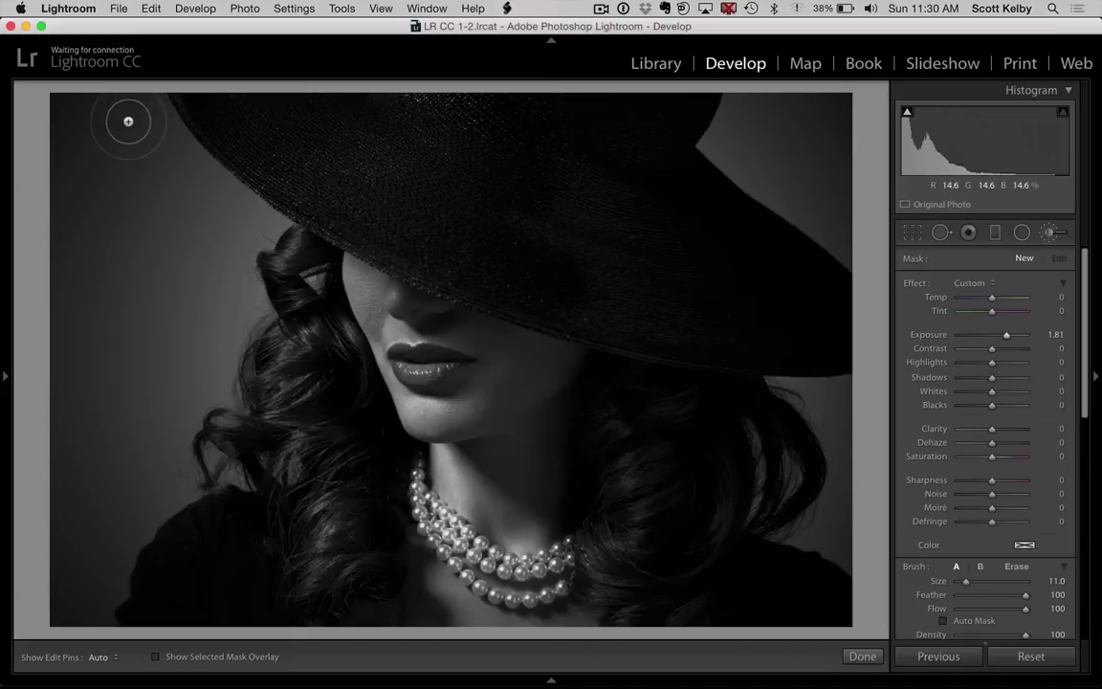
key(bracketleft)
key(bracketleft)
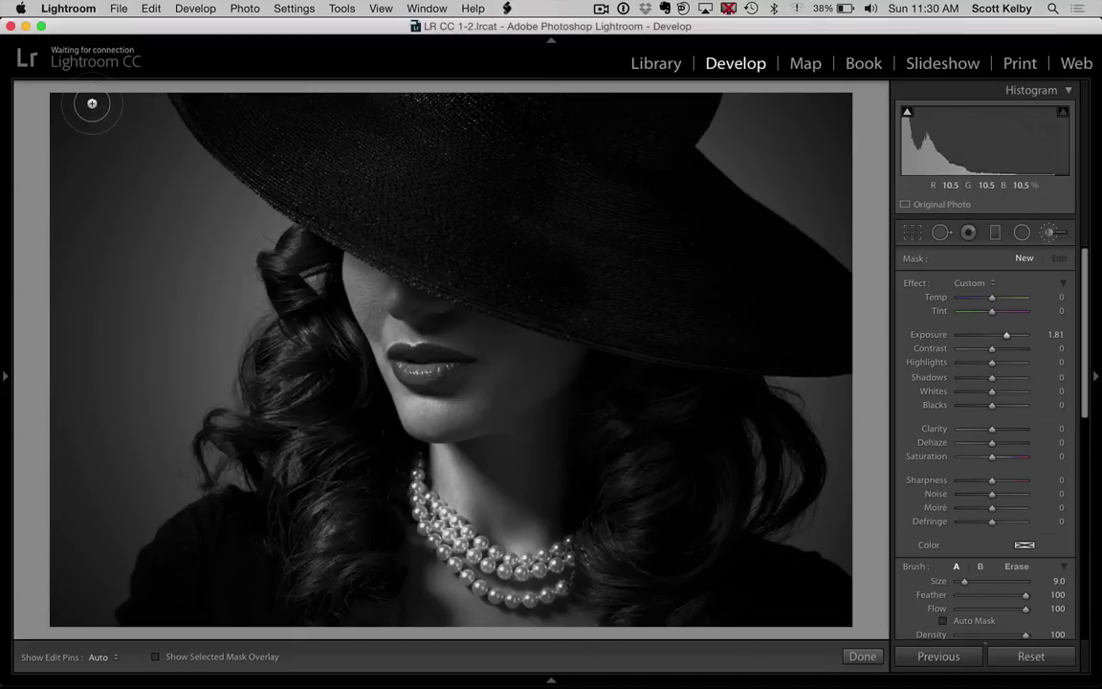
Step: Paint two straight diagonal light beams from the photo's upper left down to its right edge, using brush sizes 9 and 13
click(99, 100)
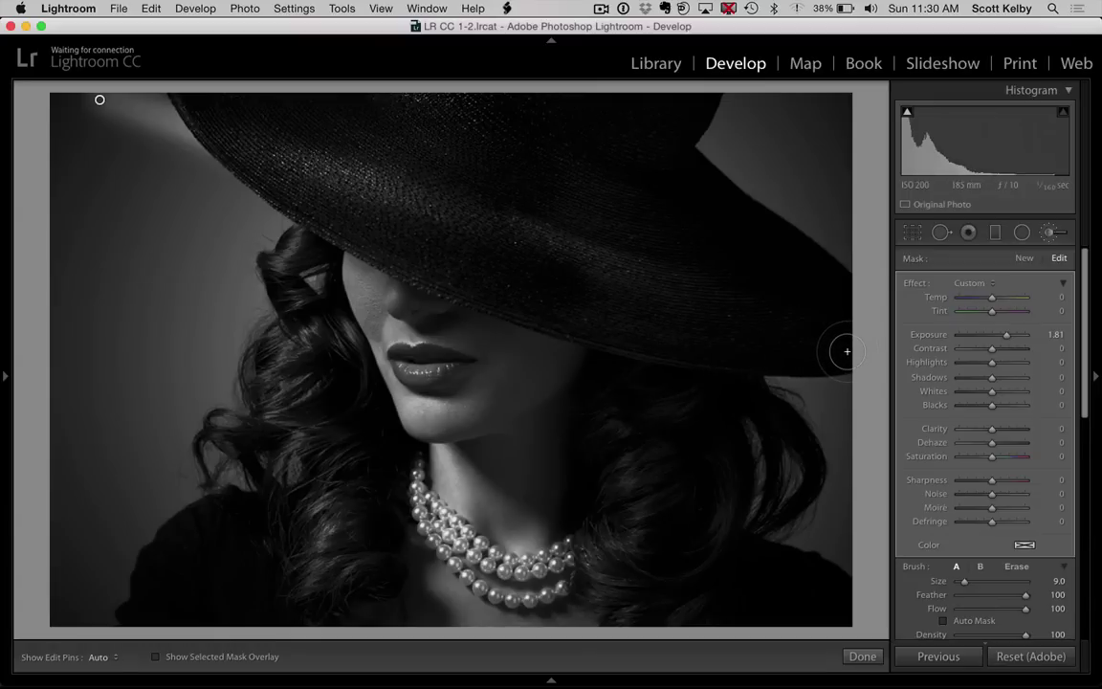
scroll(58, 157, up, 4)
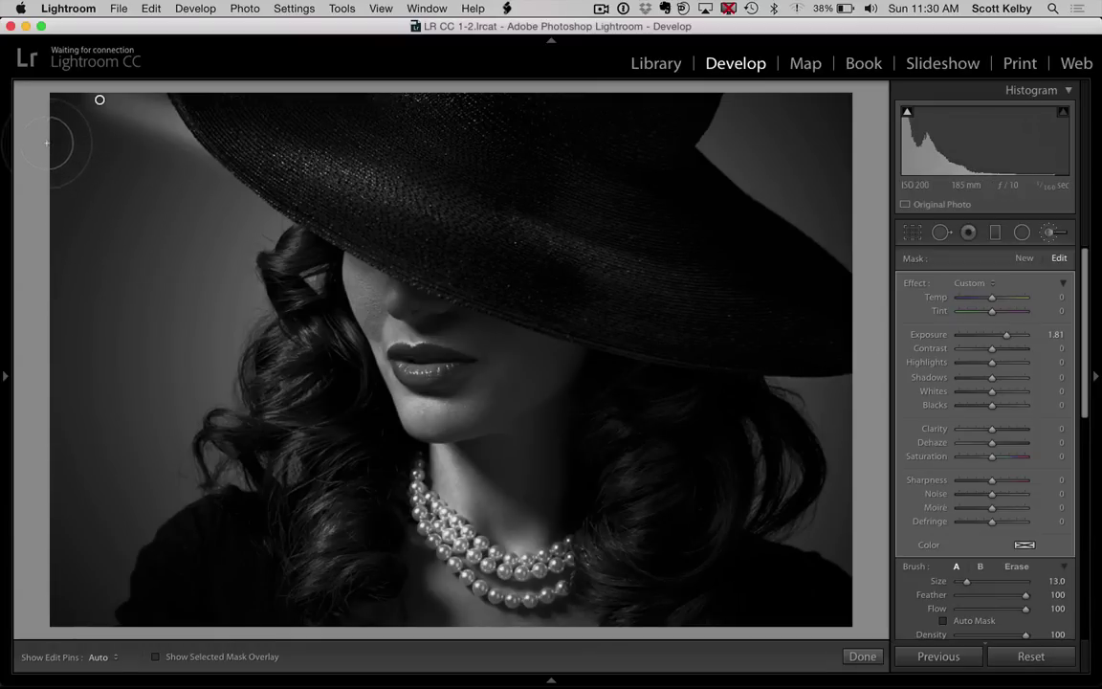
drag(863, 412, 751, 387)
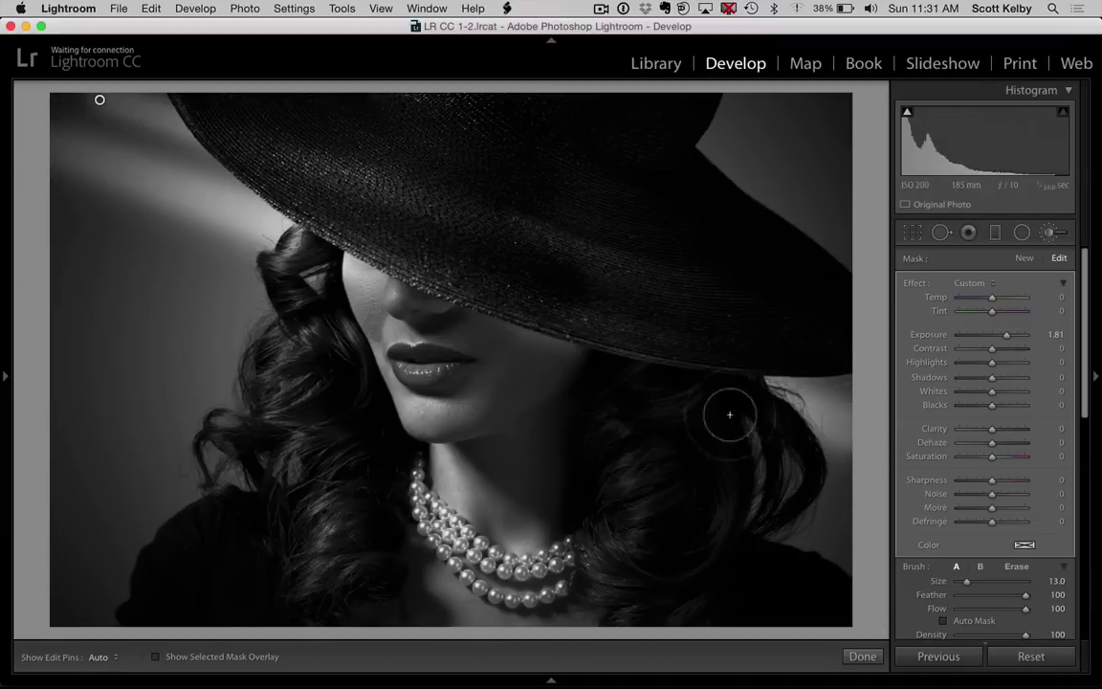
Step: Paint a thin straight diagonal beam with a smaller brush below the first two, crossing the face just beside the lips
scroll(43, 222, down, 6)
scroll(45, 221, down, 2)
key(h)
click(45, 221)
shift+click(861, 489)
key(h)
Step: Paint two more straight diagonal beams below the thin one, using brush size 10 and then 13, across the chin and the neck
scroll(45, 284, up, 5)
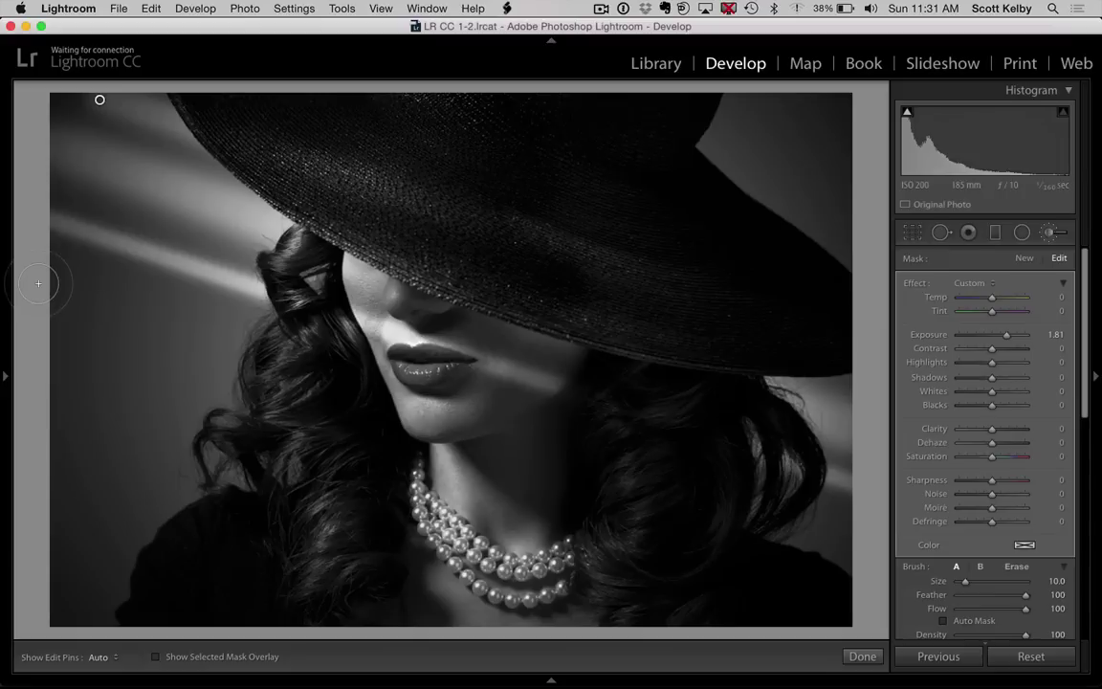
shift+click(851, 541)
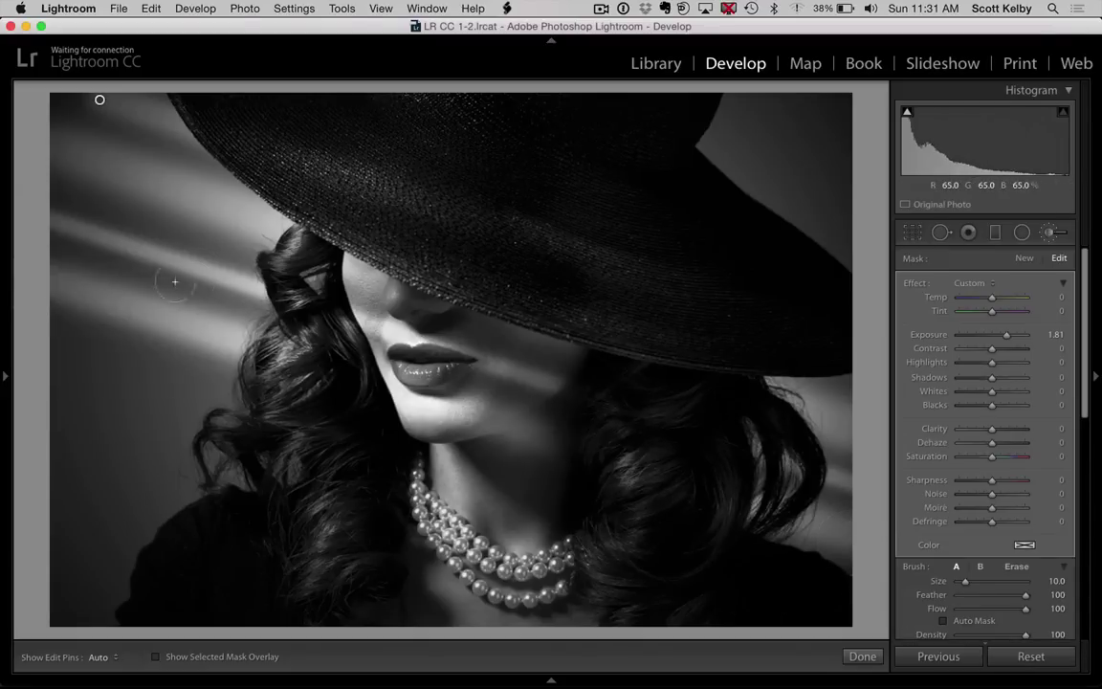
scroll(46, 360, up, 2)
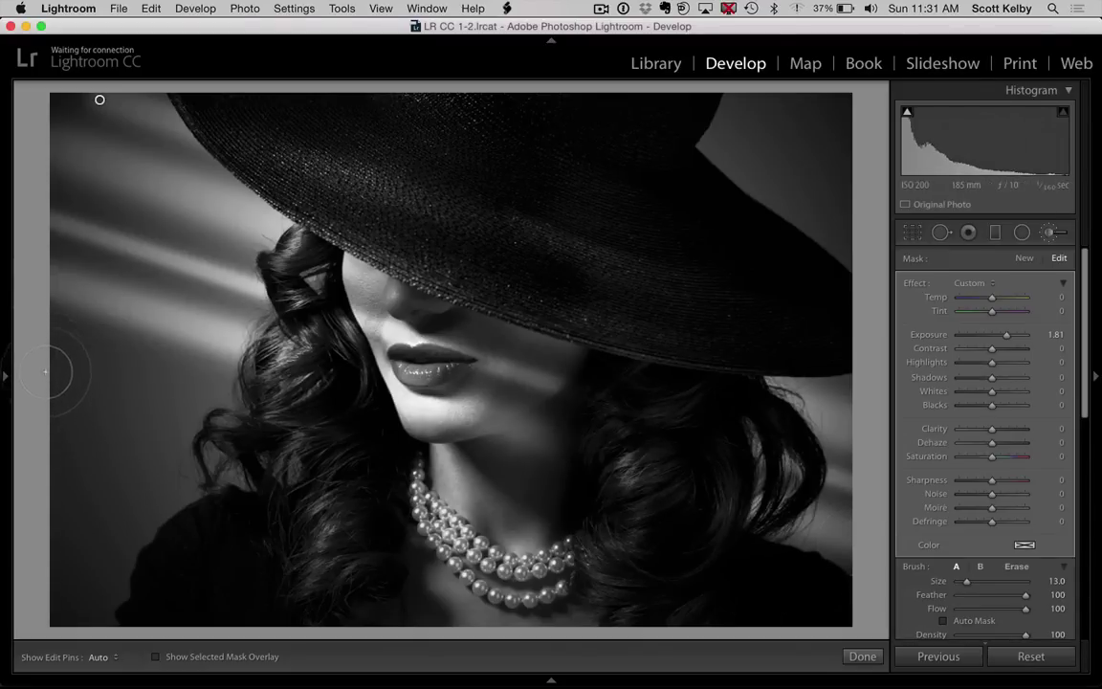
scroll(46, 360, up, 1)
shift+click(861, 594)
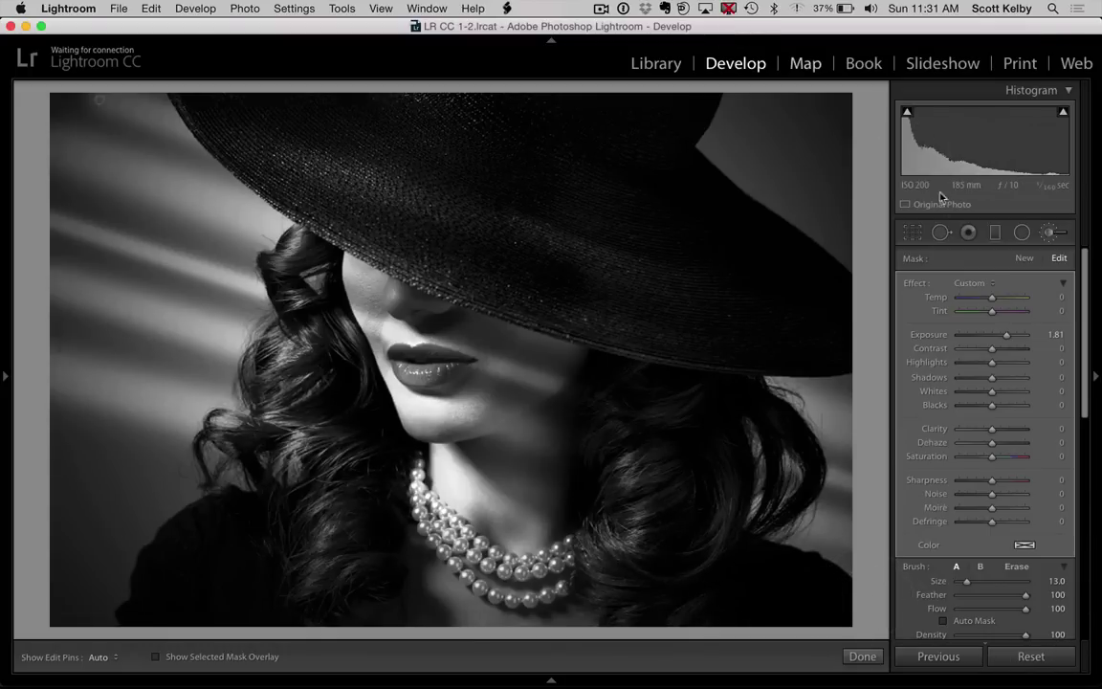
Step: Refine the painted beams with Exposure 2.20, Sharpness -100 and Clarity -27
drag(1007, 337, 1015, 343)
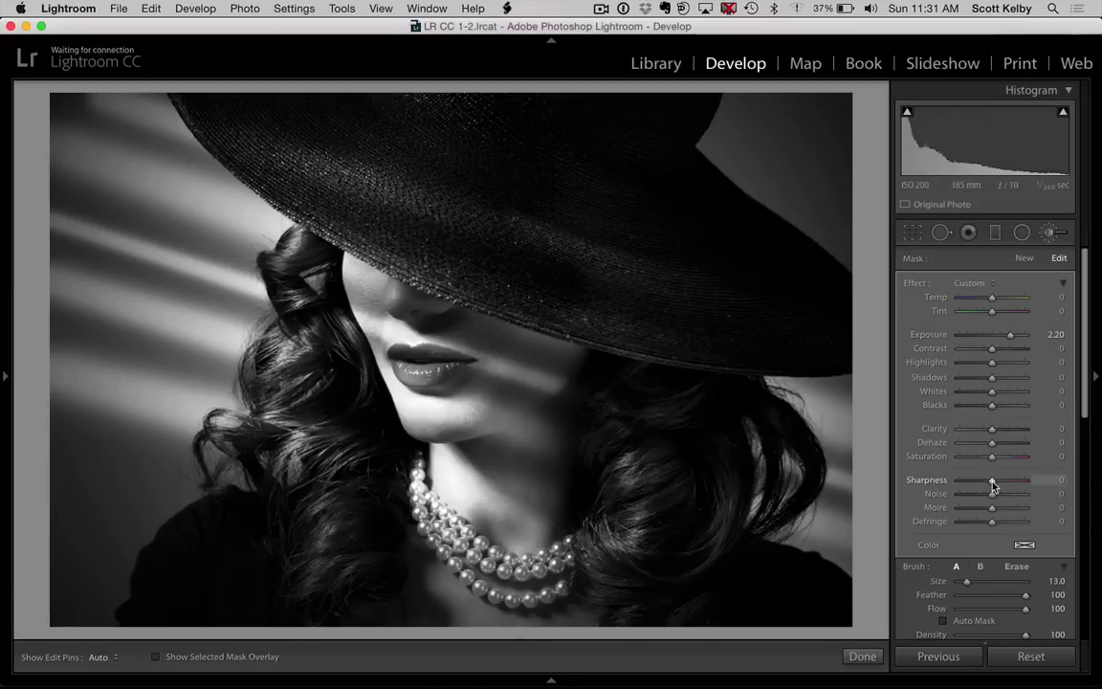
drag(992, 480, 948, 489)
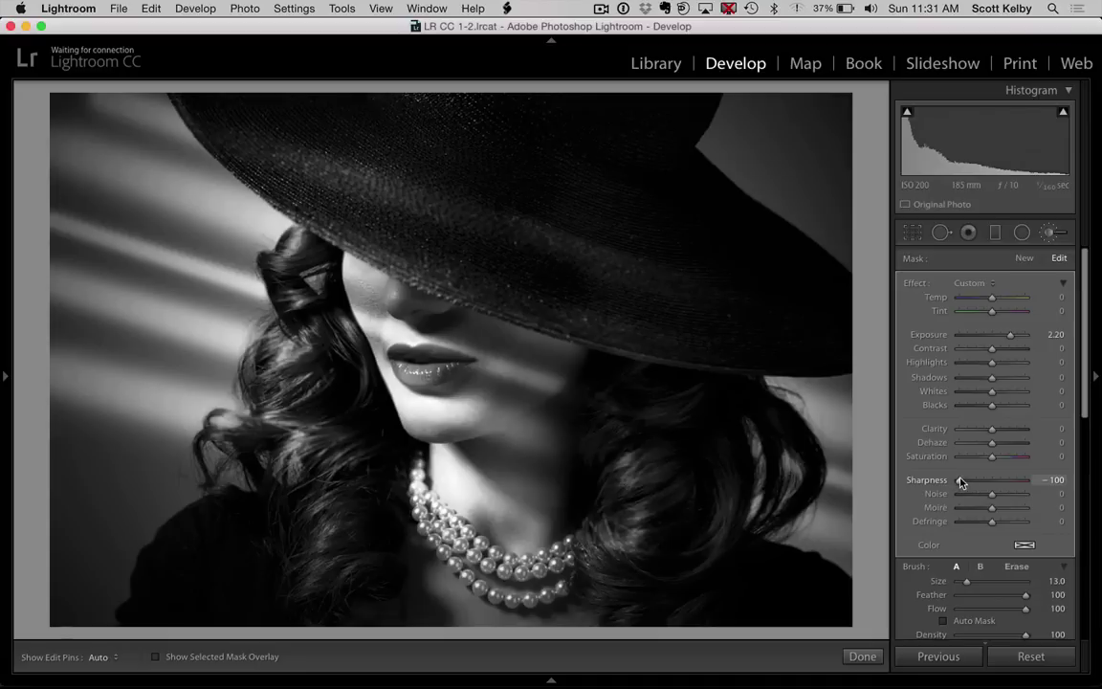
drag(996, 430, 983, 434)
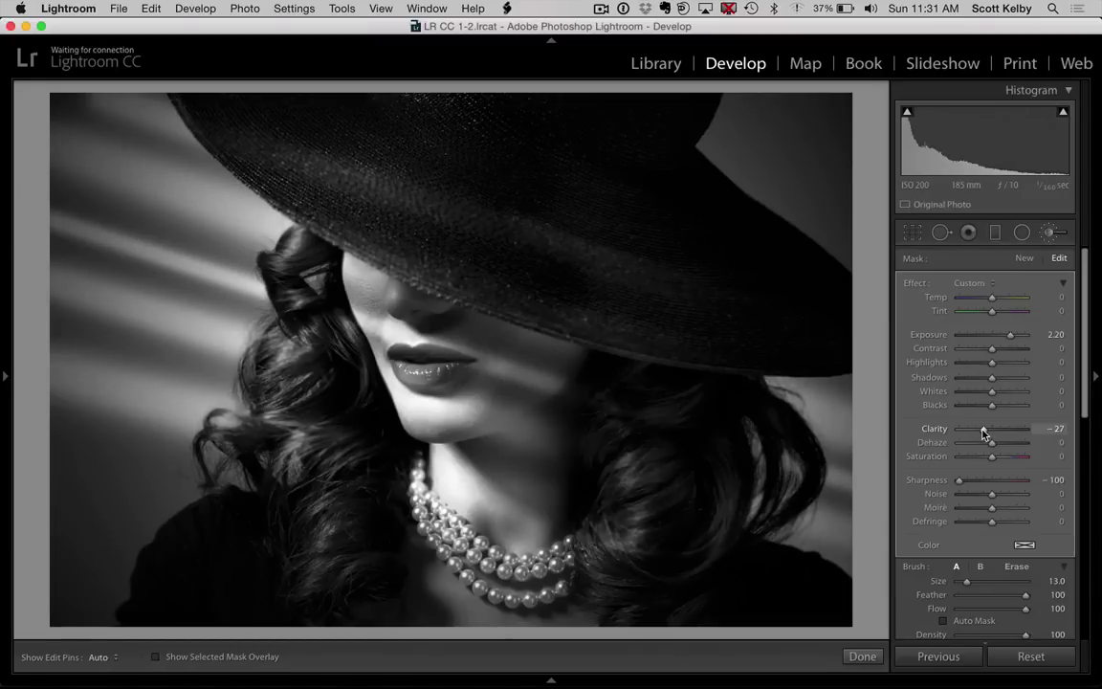
Step: Switch the brush adjustments off and on twice to compare the photo with and without the light beams
scroll(952, 478, down, 2)
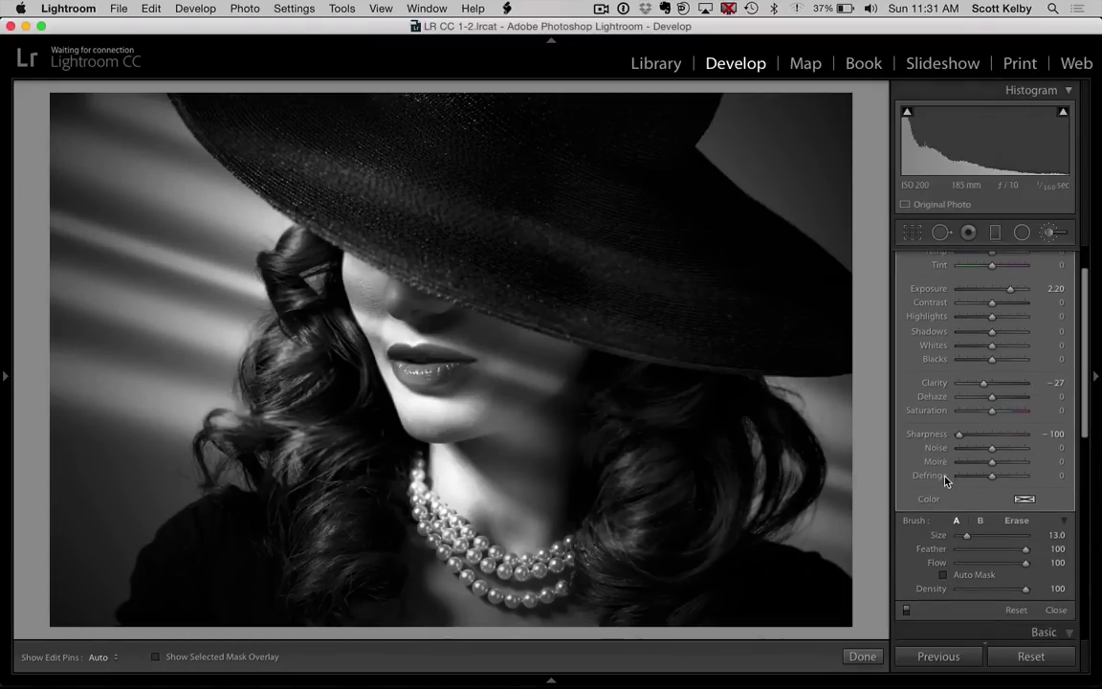
click(907, 610)
click(907, 609)
click(906, 609)
click(906, 609)
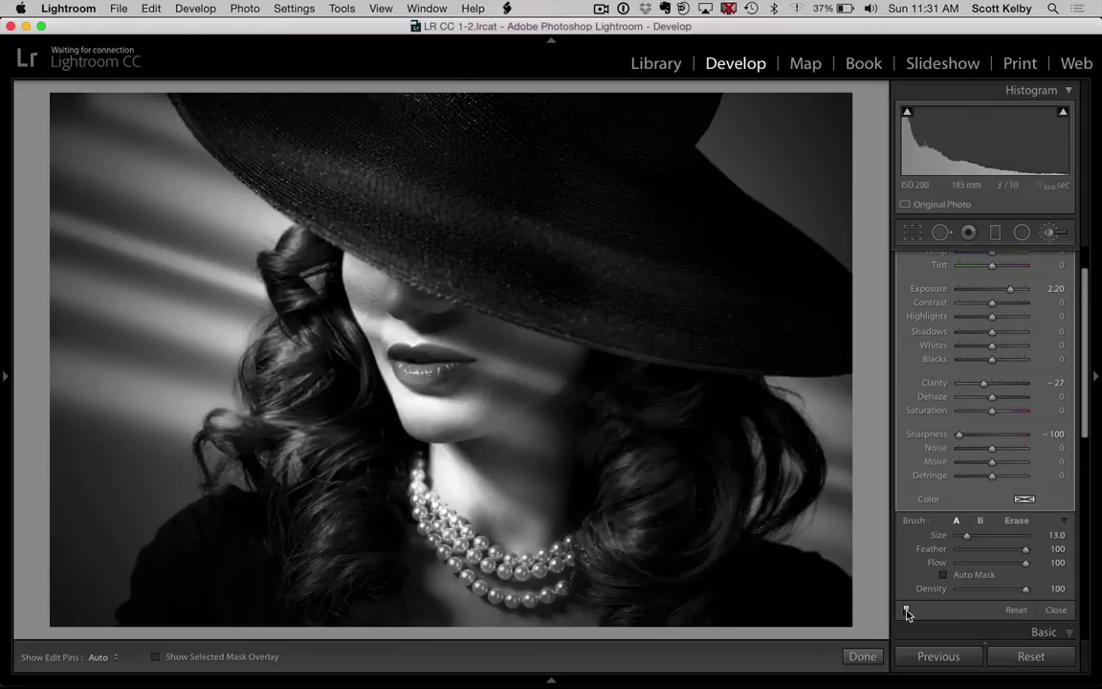